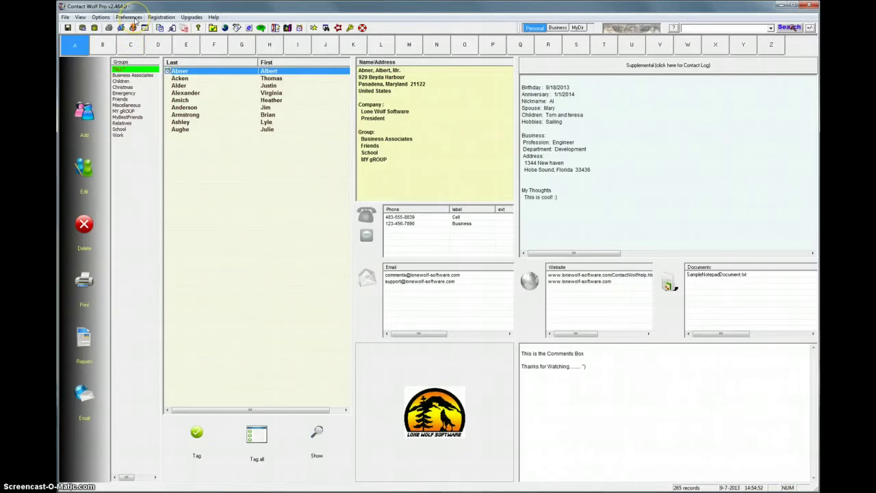
Step: Set Email Options so messages are sent through This Computer's Email Client
{"action": "left_click", "coordinate": [132, 17]}
{"action": "mouse_move", "coordinate": [143, 65]}
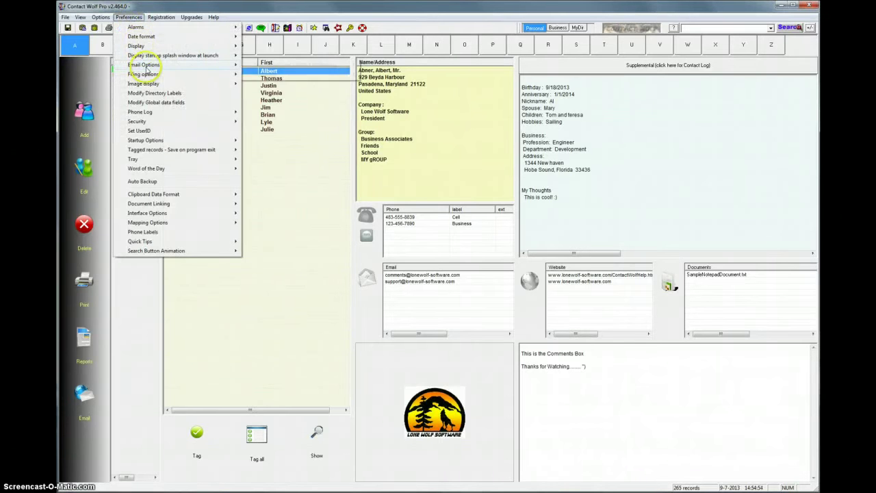
{"action": "mouse_move", "coordinate": [270, 65]}
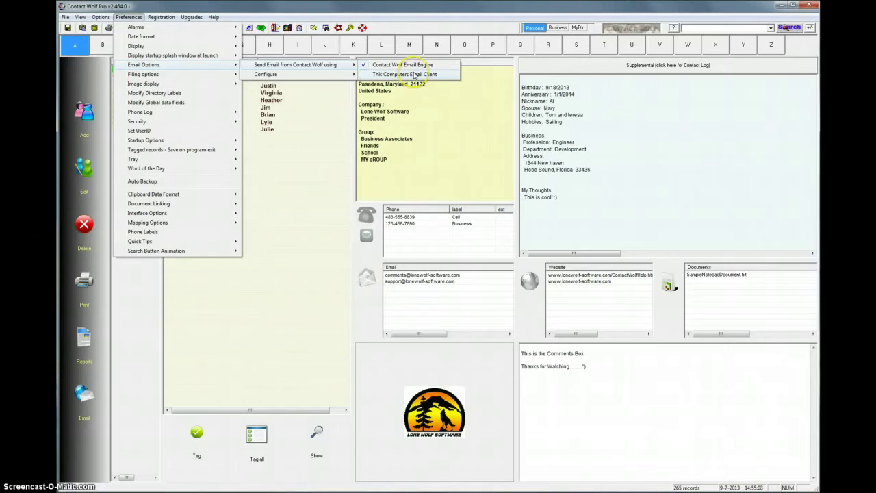
{"action": "left_click", "coordinate": [415, 75]}
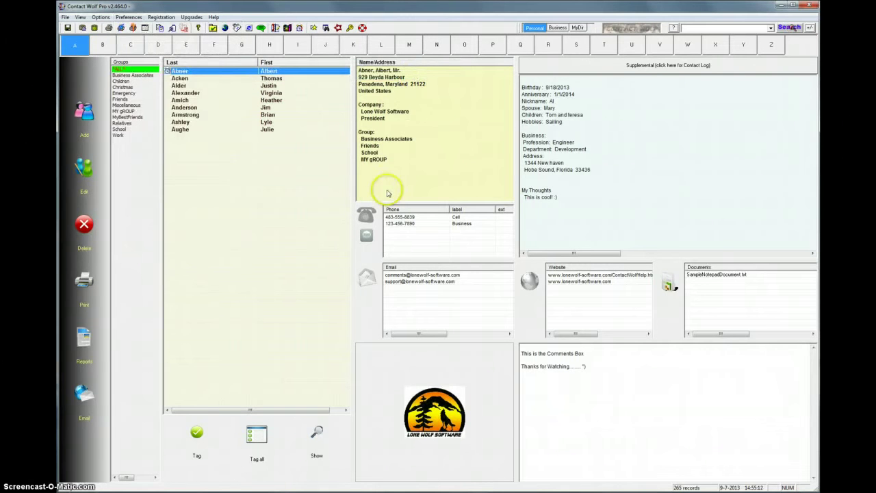
{"action": "left_click", "coordinate": [397, 283]}
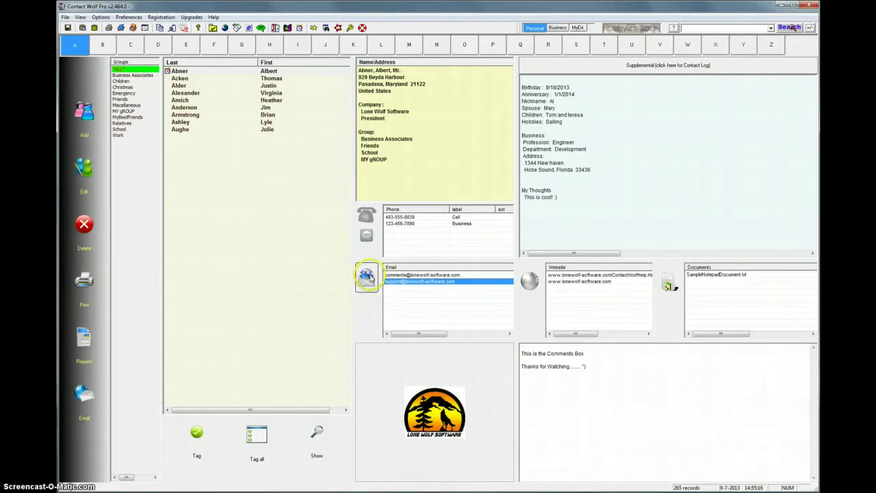
{"action": "left_click", "coordinate": [368, 279]}
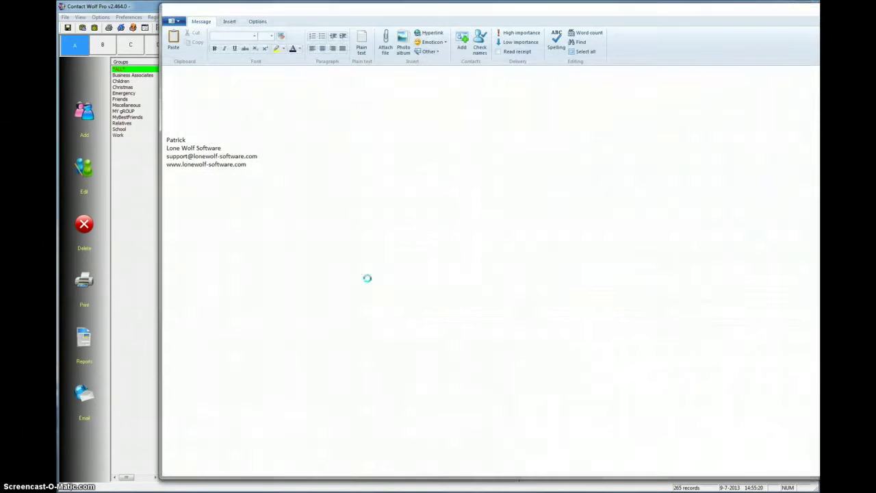
{"action": "left_click_drag", "start_coordinate": [387, 12], "coordinate": [338, 50]}
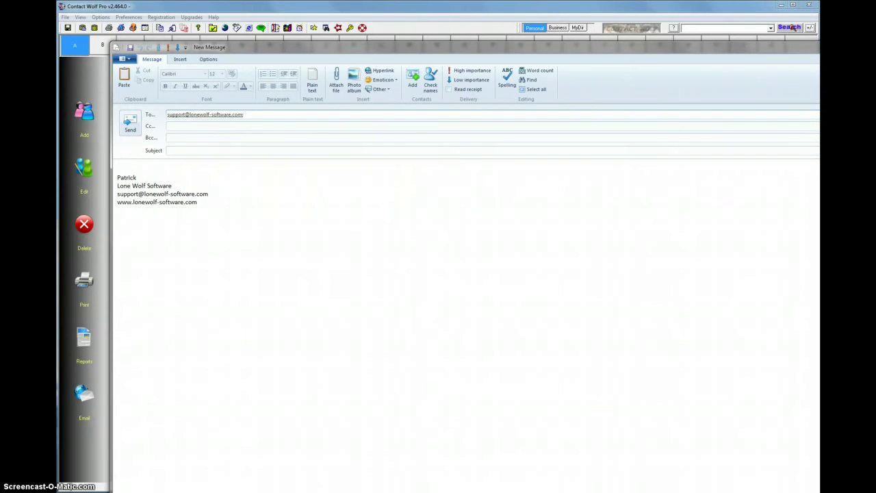
{"action": "key", "text": "alt+F4"}
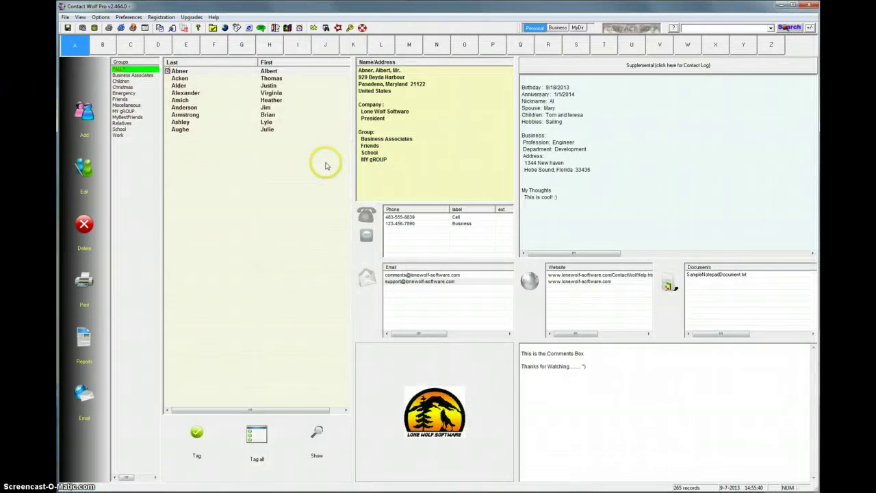
Step: Switch sending to the Contact Wolf Email Engine and open its Configure Email Server dialog
{"action": "left_click", "coordinate": [133, 18]}
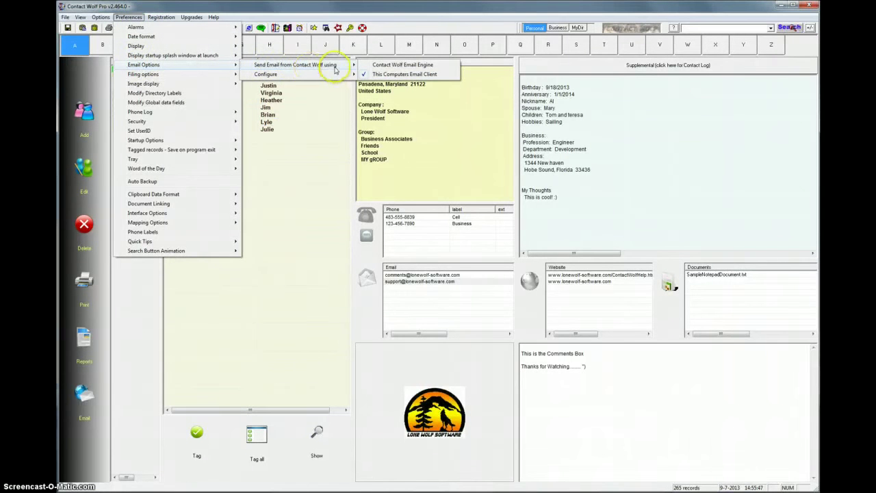
{"action": "left_click", "coordinate": [405, 65]}
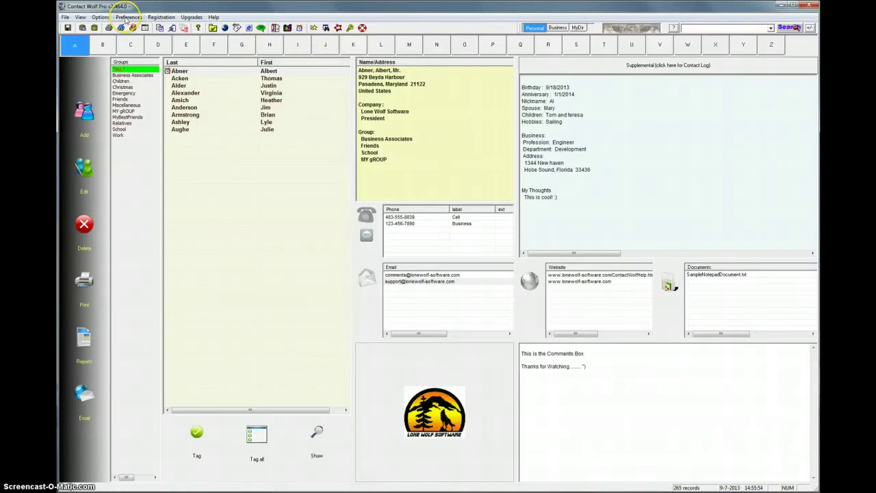
{"action": "left_click", "coordinate": [127, 17]}
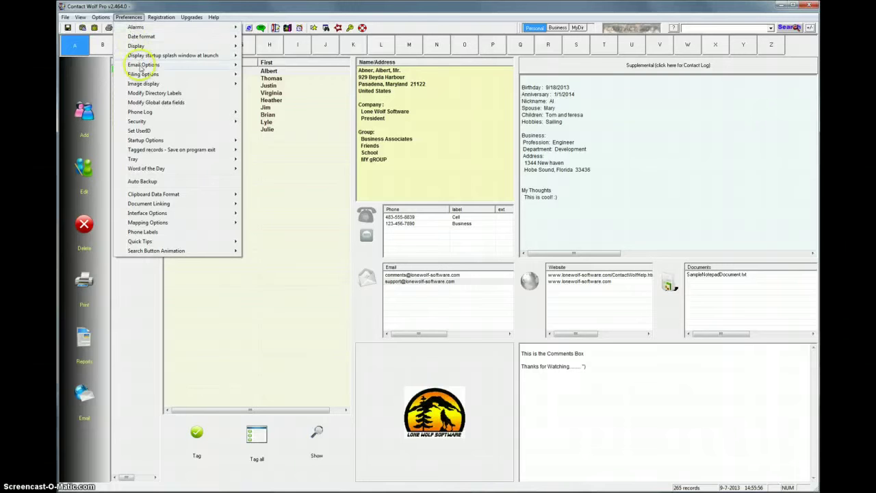
{"action": "mouse_move", "coordinate": [143, 67]}
{"action": "mouse_move", "coordinate": [266, 76]}
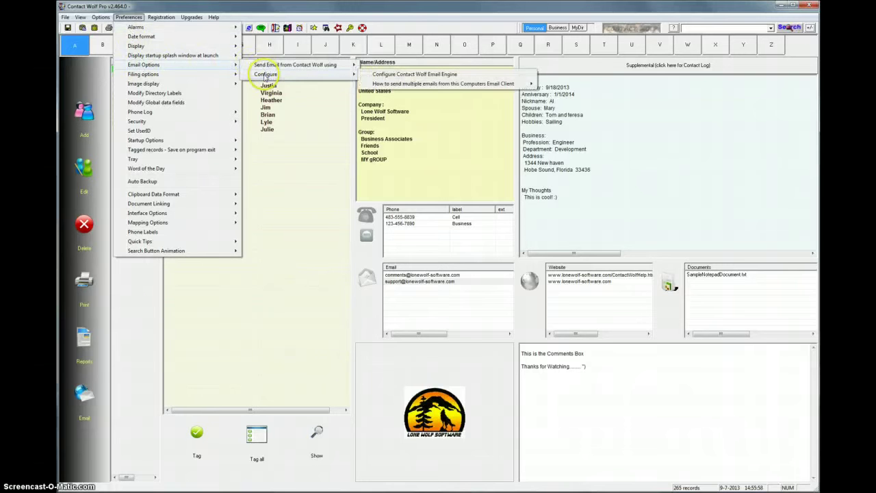
{"action": "left_click", "coordinate": [389, 75]}
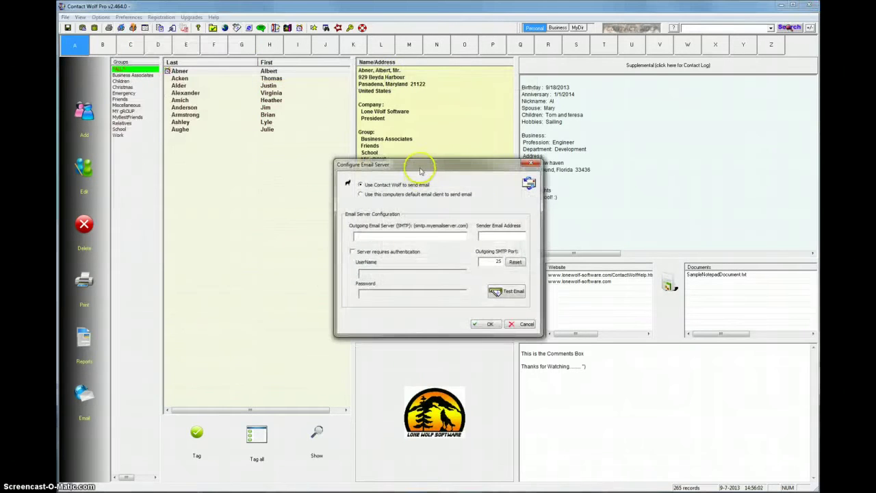
{"action": "left_click_drag", "start_coordinate": [421, 166], "coordinate": [410, 139]}
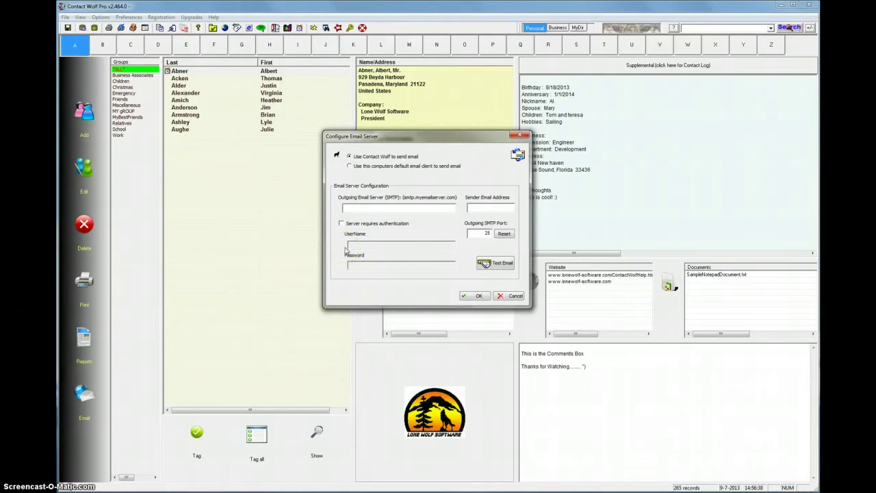
{"action": "left_click", "coordinate": [345, 248]}
{"action": "left_click", "coordinate": [370, 206]}
Step: Enter smtp.gmail.com as the SMTP server and the Gmail sender address, fixing the 'gamil' typo
{"action": "type", "text": "tp.gmail.com"}
{"action": "left_click", "coordinate": [483, 209]}
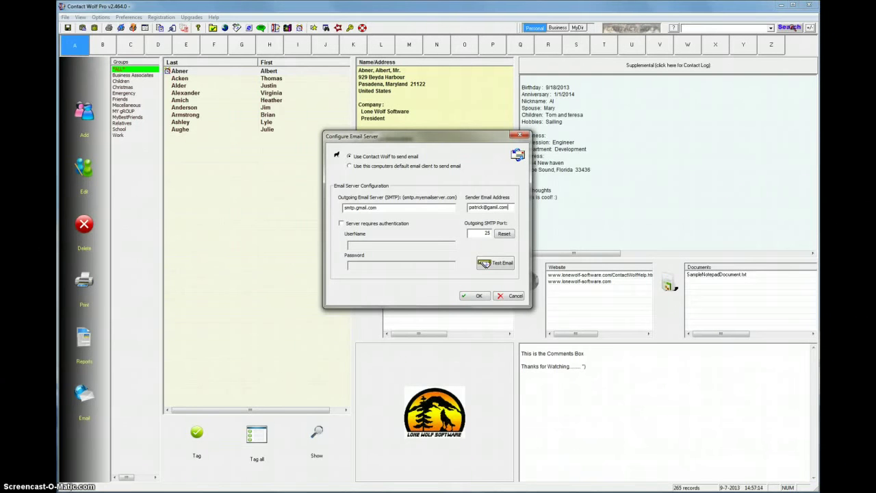
{"action": "left_click", "coordinate": [493, 206]}
{"action": "key", "text": "BackSpace"}
{"action": "key", "text": "BackSpace"}
{"action": "type", "text": "ma"}
Step: Tick 'Server requires authentication' and enter the Gmail account address as the user name
{"action": "left_click", "coordinate": [341, 223]}
{"action": "left_click", "coordinate": [365, 245]}
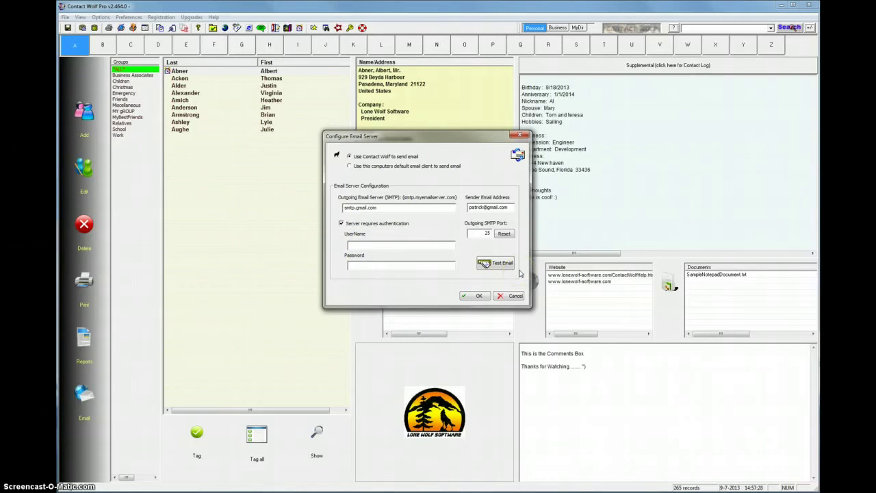
{"action": "left_click", "coordinate": [369, 265]}
{"action": "left_click", "coordinate": [400, 275]}
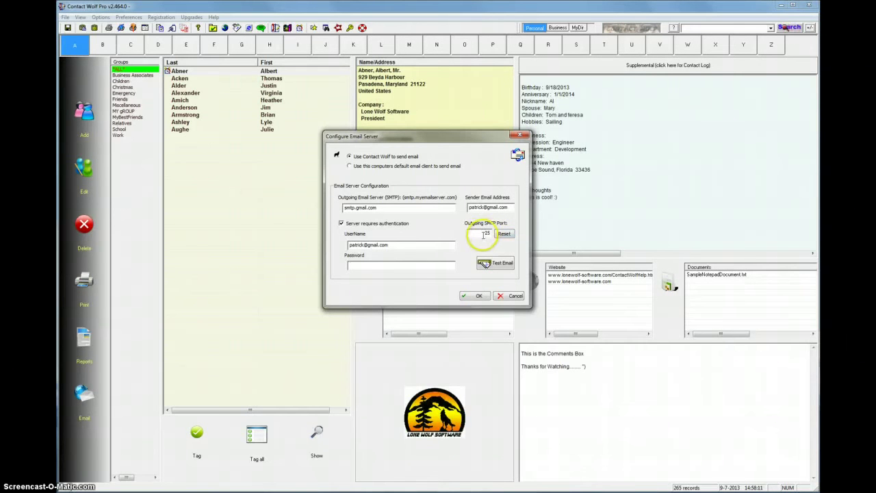
Step: Change the outgoing SMTP port from 25 to 467 and save the server settings
{"action": "double_click", "coordinate": [487, 233]}
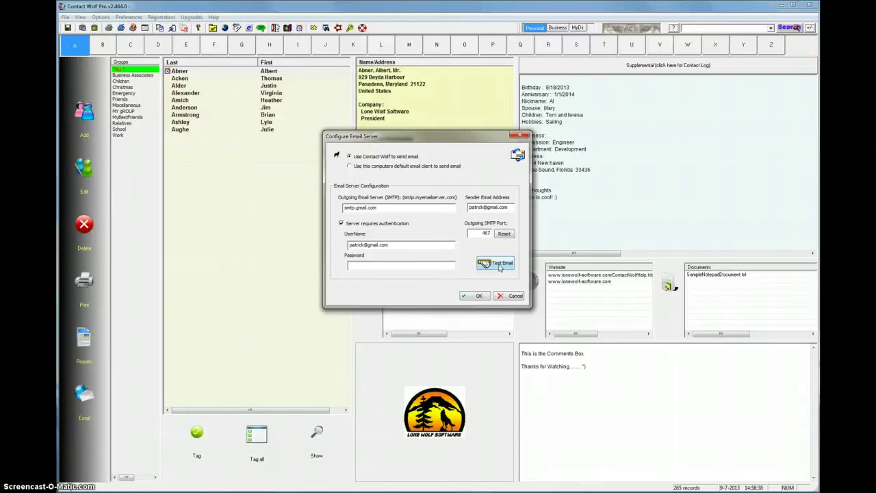
{"action": "left_click", "coordinate": [485, 233]}
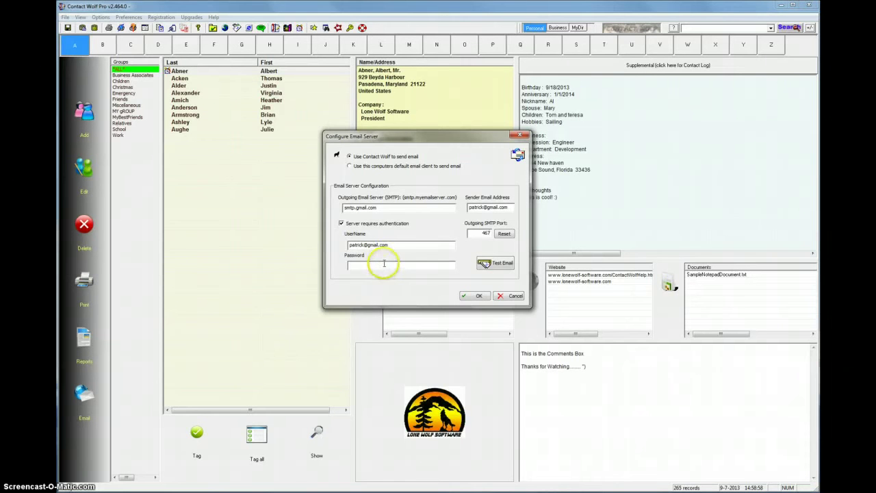
{"action": "left_click", "coordinate": [399, 266]}
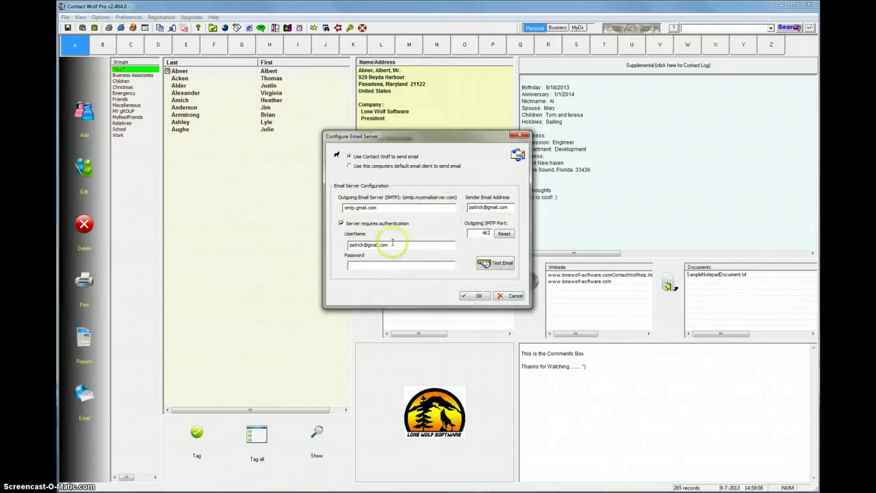
{"action": "left_click", "coordinate": [479, 296]}
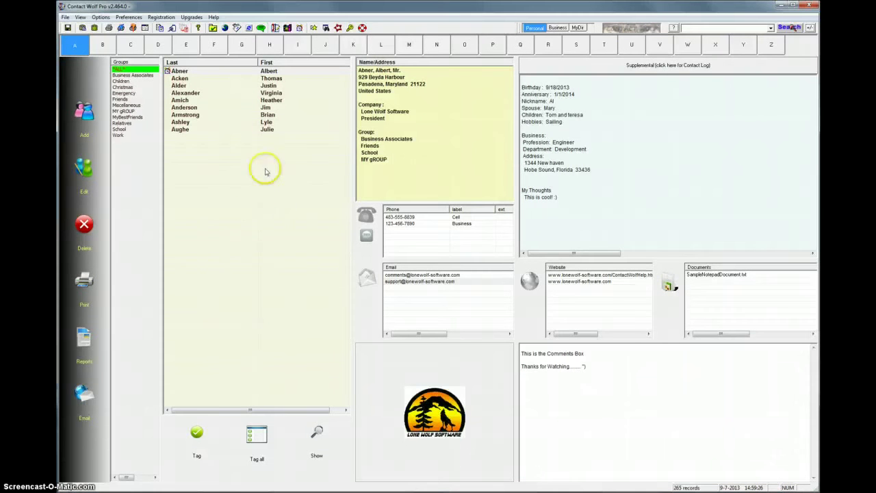
Step: Tag every contact in the A list and every contact in the B list
{"action": "left_click", "coordinate": [132, 45]}
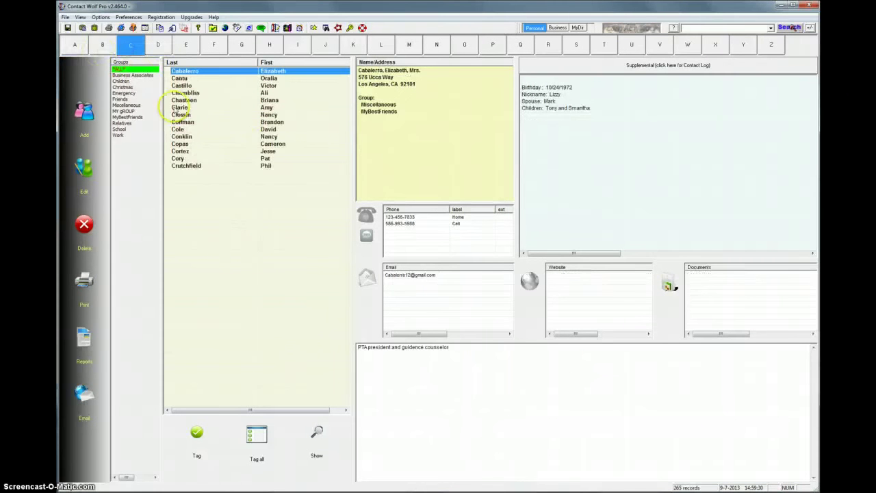
{"action": "left_click", "coordinate": [103, 45]}
{"action": "left_click", "coordinate": [72, 45]}
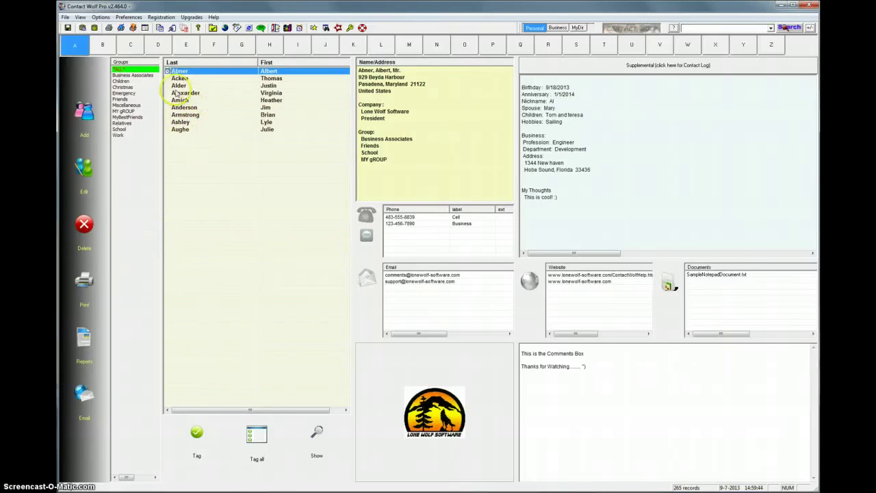
{"action": "left_click", "coordinate": [268, 447]}
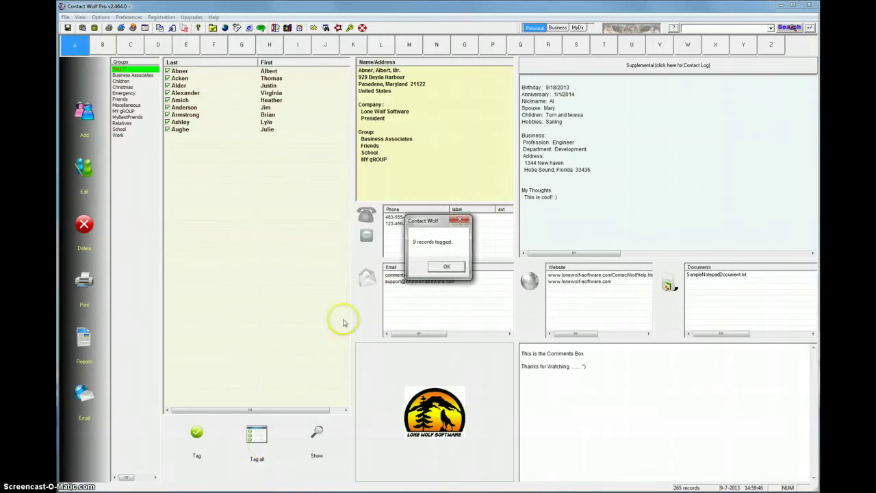
{"action": "left_click", "coordinate": [445, 267]}
{"action": "left_click", "coordinate": [102, 45]}
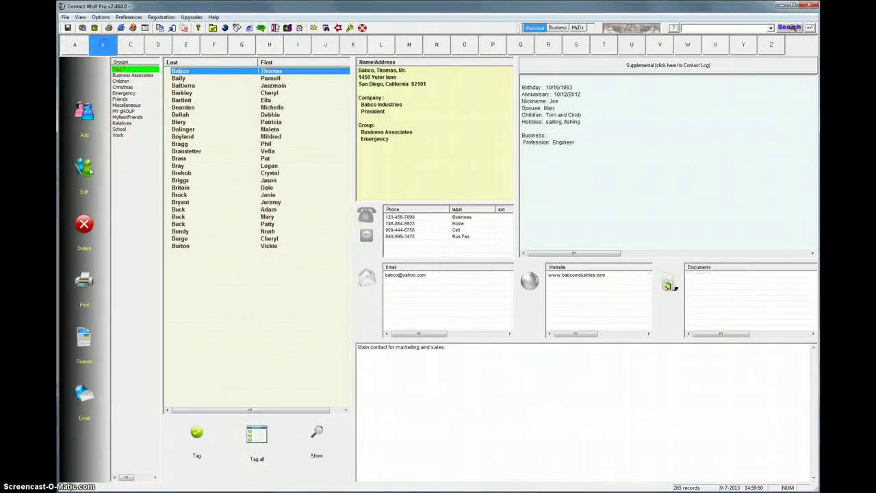
{"action": "left_click", "coordinate": [259, 432]}
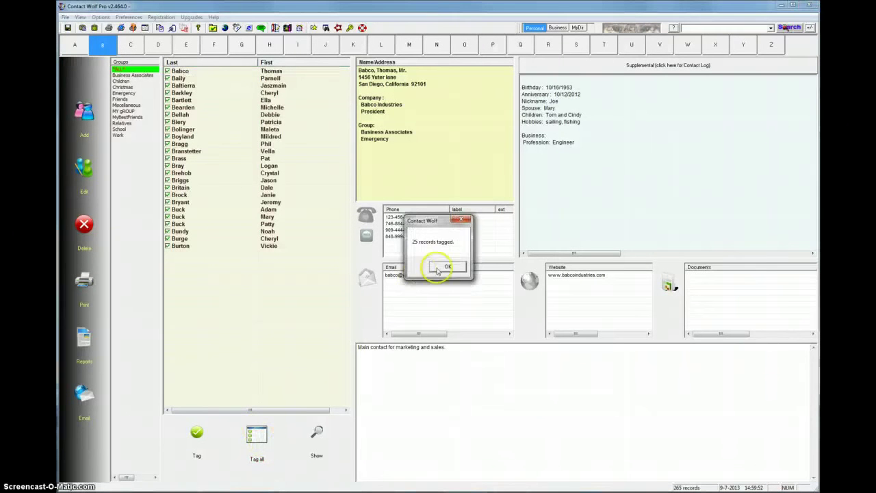
{"action": "left_click", "coordinate": [445, 267]}
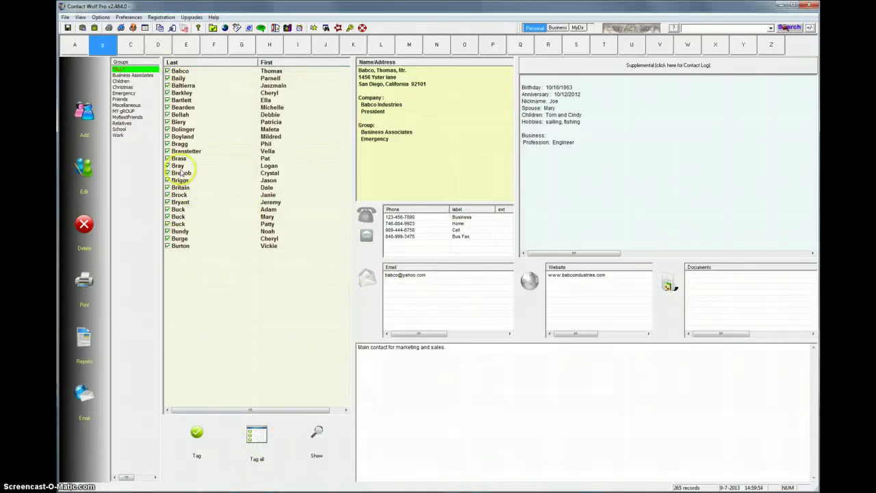
Step: Return to the A contacts and review the tagged contacts list without changes
{"action": "left_click", "coordinate": [75, 45]}
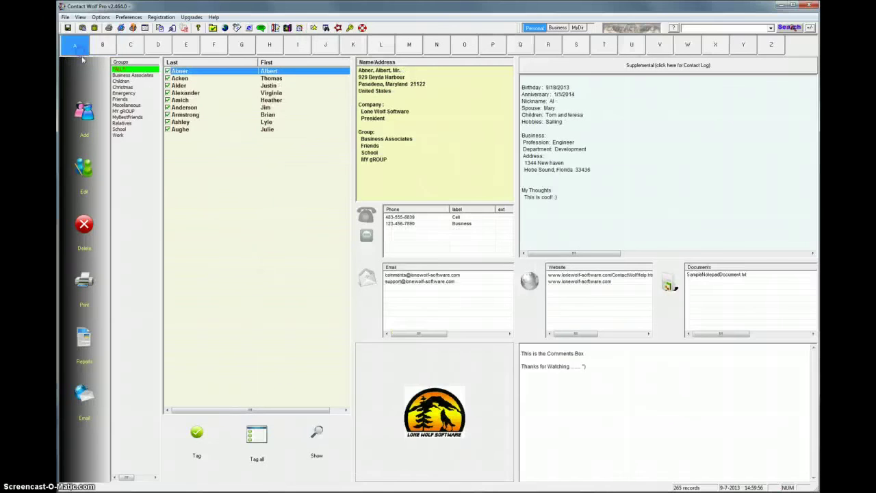
{"action": "left_click", "coordinate": [316, 438]}
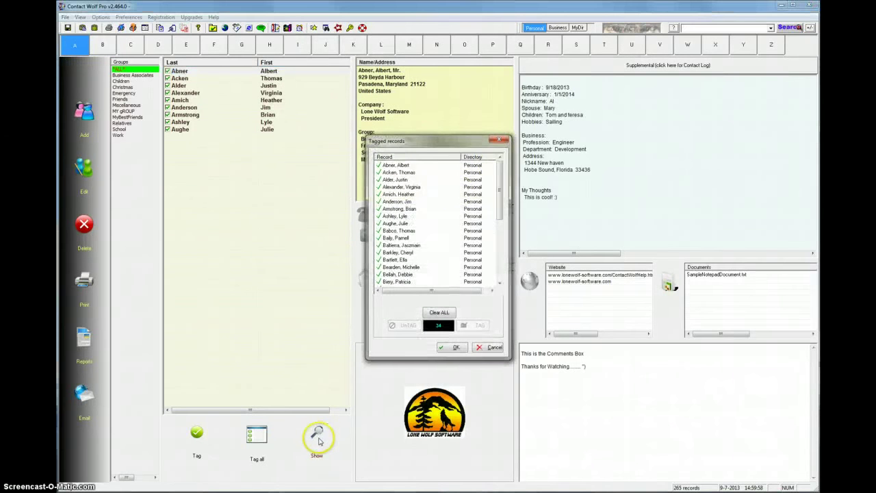
{"action": "mouse_move", "coordinate": [500, 179]}
{"action": "left_mouse_down"}
{"action": "mouse_move", "coordinate": [506, 252]}
{"action": "mouse_move", "coordinate": [491, 172]}
{"action": "left_mouse_up"}
{"action": "left_click", "coordinate": [484, 348]}
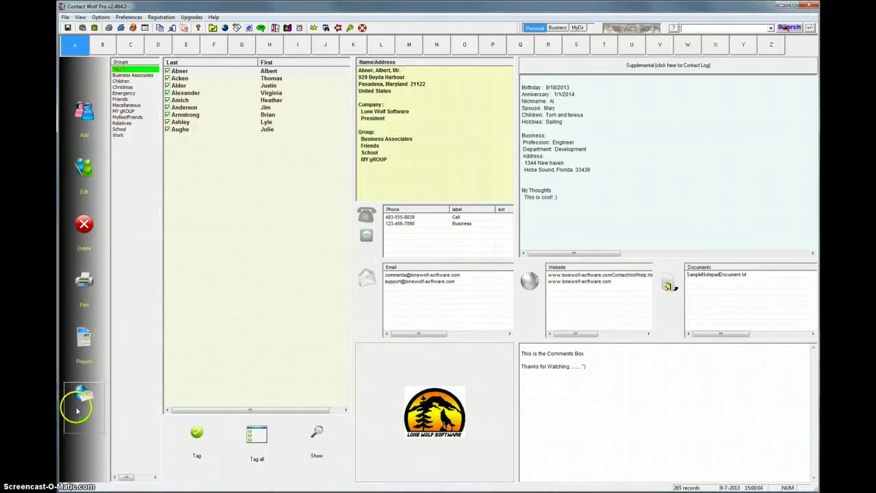
{"action": "left_click", "coordinate": [80, 409]}
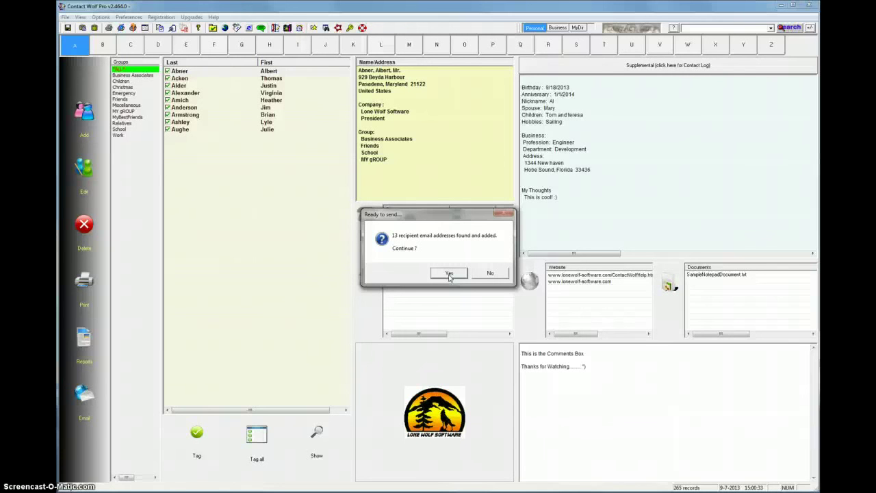
{"action": "left_click", "coordinate": [449, 274]}
{"action": "left_click", "coordinate": [443, 275]}
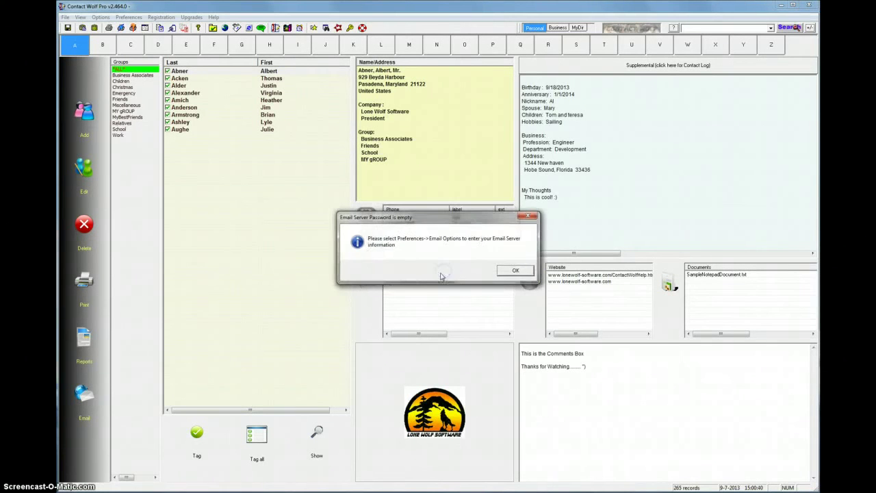
{"action": "left_click", "coordinate": [516, 271]}
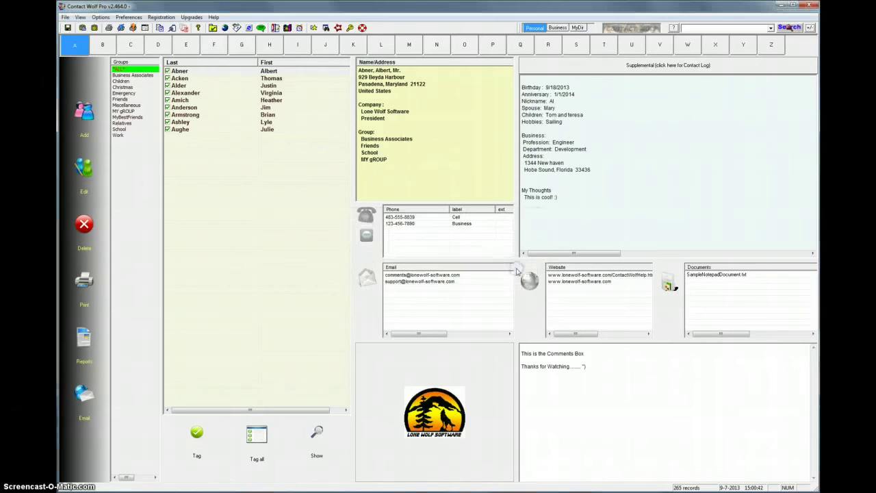
Step: Reopen the Contact Wolf Email Engine configuration, enter the account password and save
{"action": "left_click", "coordinate": [156, 28]}
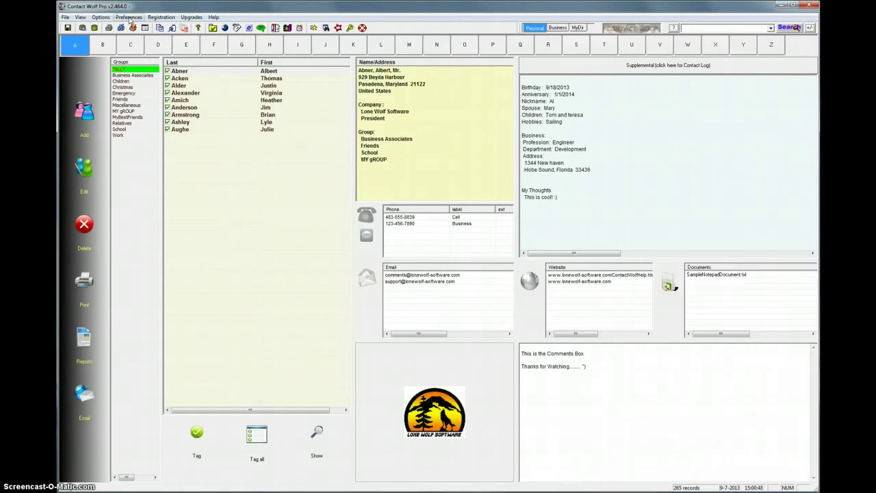
{"action": "left_click", "coordinate": [129, 17]}
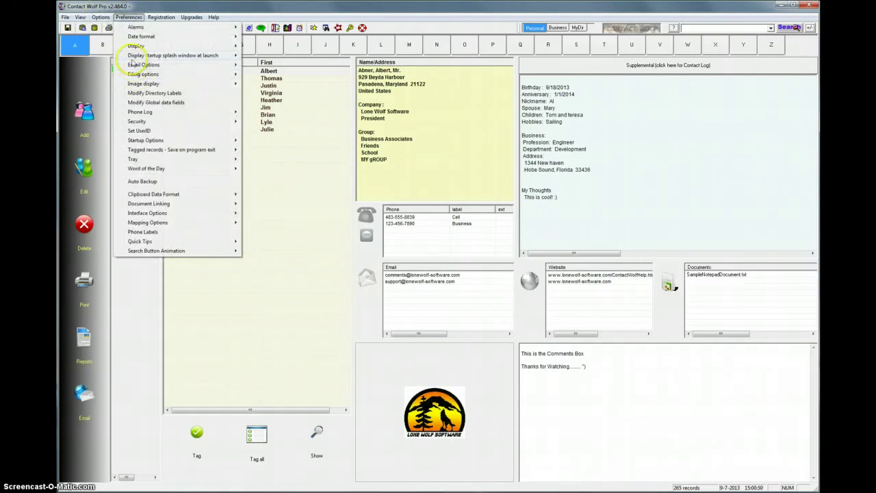
{"action": "mouse_move", "coordinate": [165, 65]}
{"action": "mouse_move", "coordinate": [272, 75]}
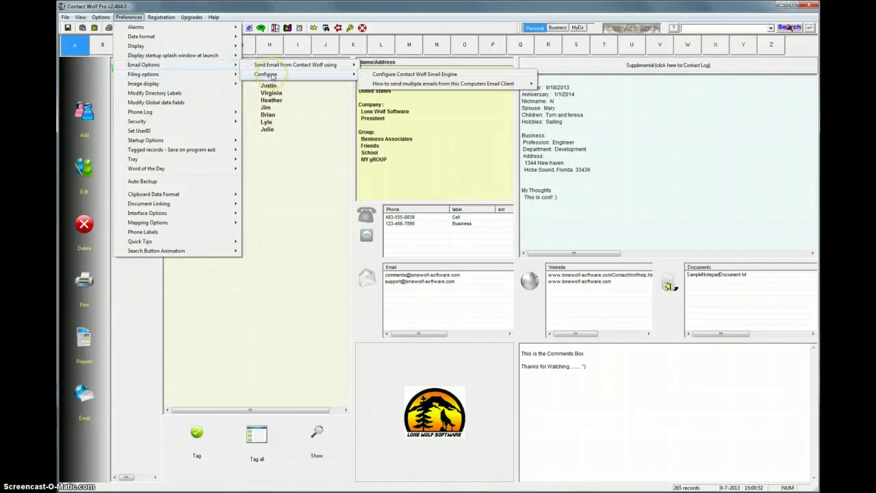
{"action": "left_click", "coordinate": [394, 75]}
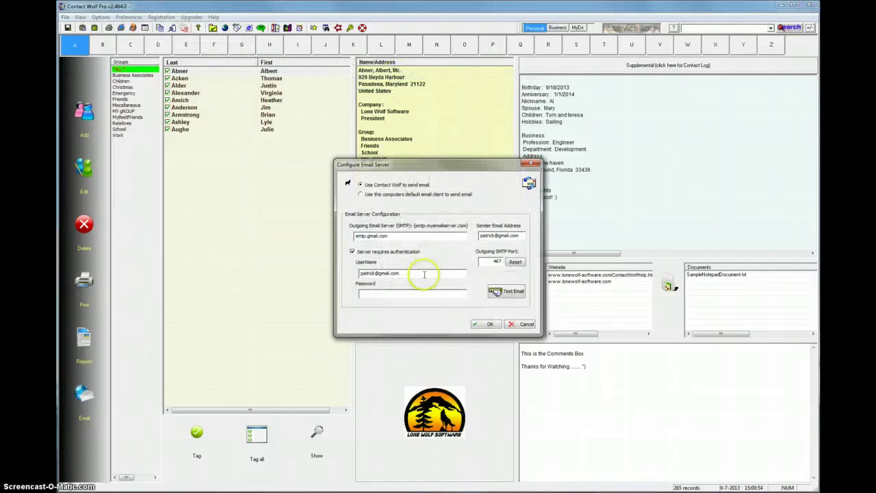
{"action": "left_click", "coordinate": [400, 296]}
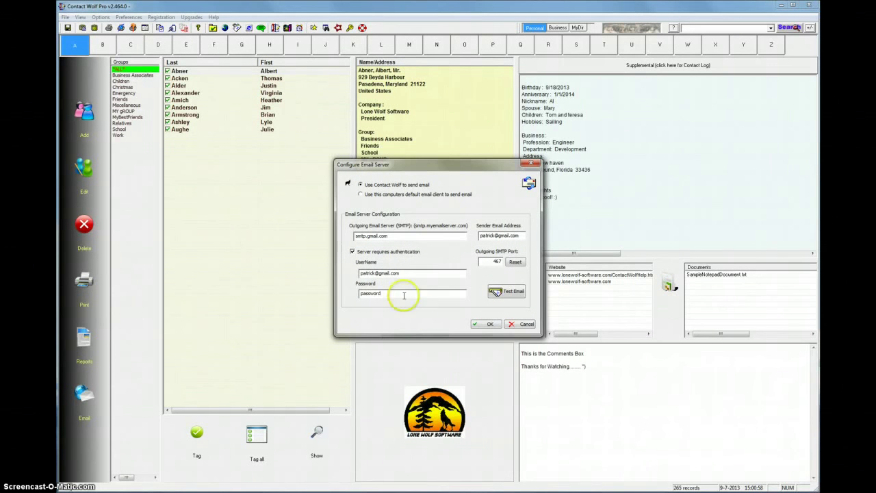
{"action": "left_click", "coordinate": [494, 324]}
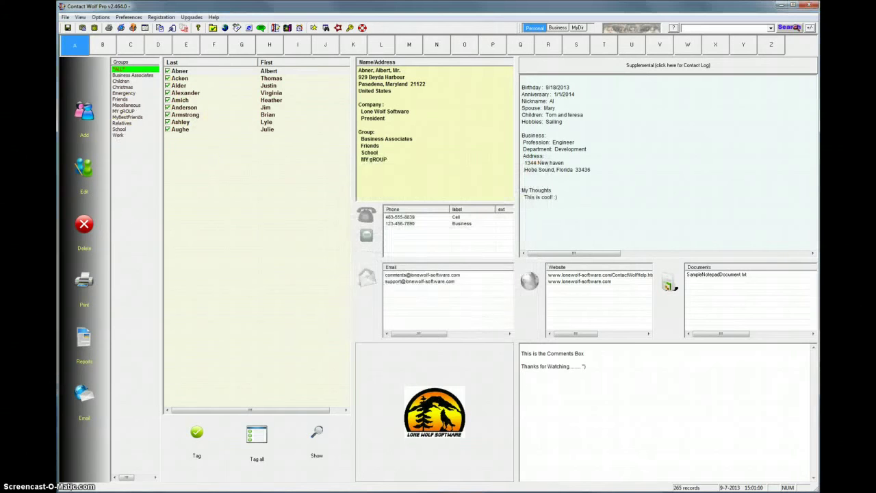
Step: Start an email to the 13 tagged contacts and begin entering the subject in the composer
{"action": "left_click", "coordinate": [83, 397]}
{"action": "left_click", "coordinate": [449, 272]}
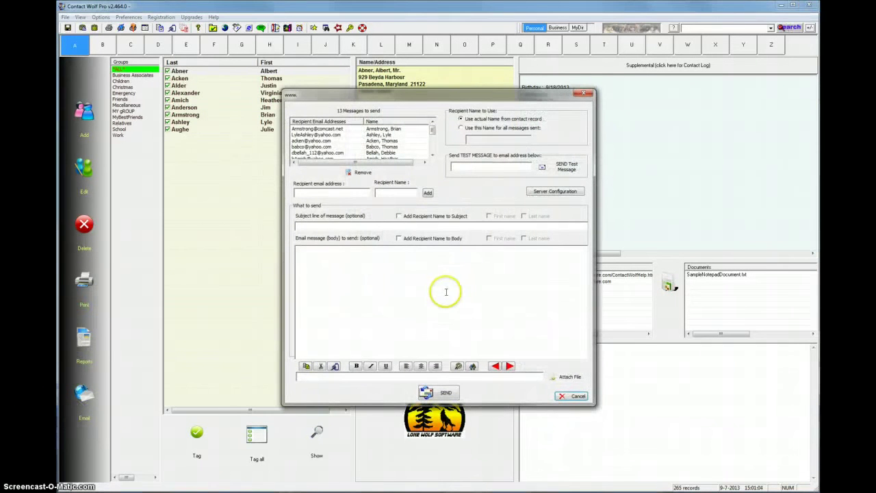
{"action": "left_click_drag", "start_coordinate": [391, 94], "coordinate": [396, 96]}
{"action": "mouse_move", "coordinate": [438, 132]}
{"action": "left_mouse_down"}
{"action": "mouse_move", "coordinate": [440, 156]}
{"action": "mouse_move", "coordinate": [438, 130]}
{"action": "left_mouse_up"}
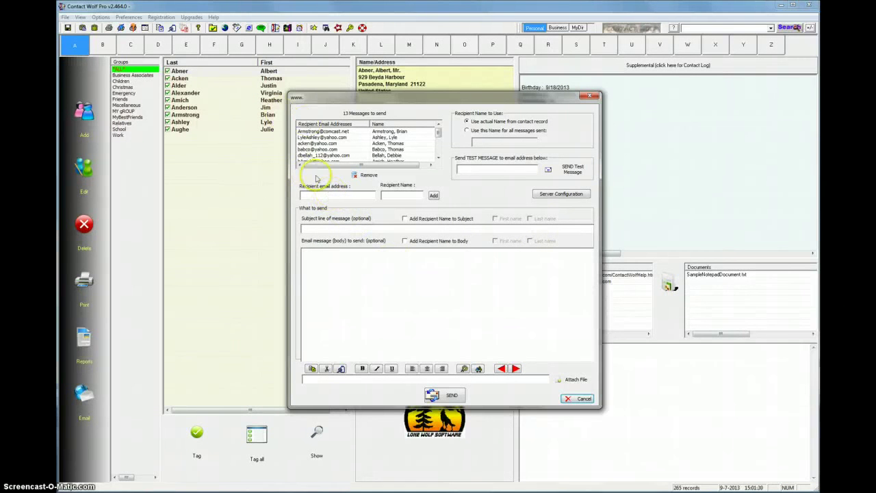
{"action": "left_click", "coordinate": [352, 195]}
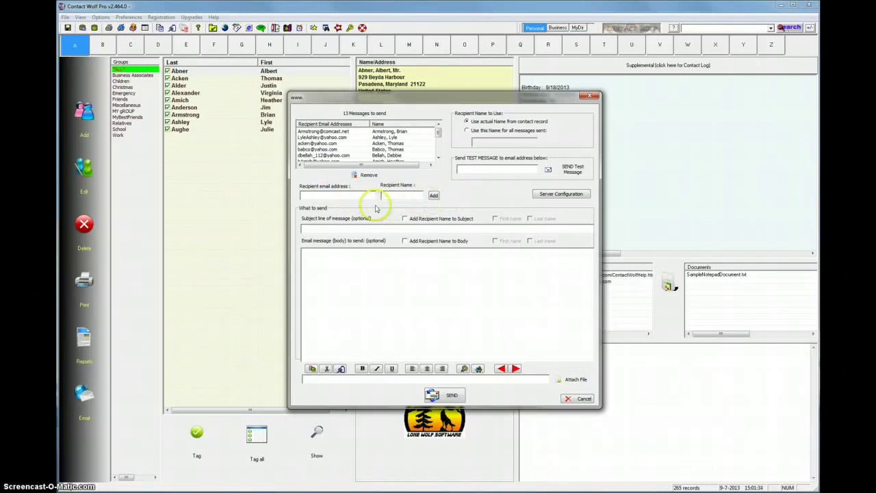
{"action": "left_click", "coordinate": [340, 229]}
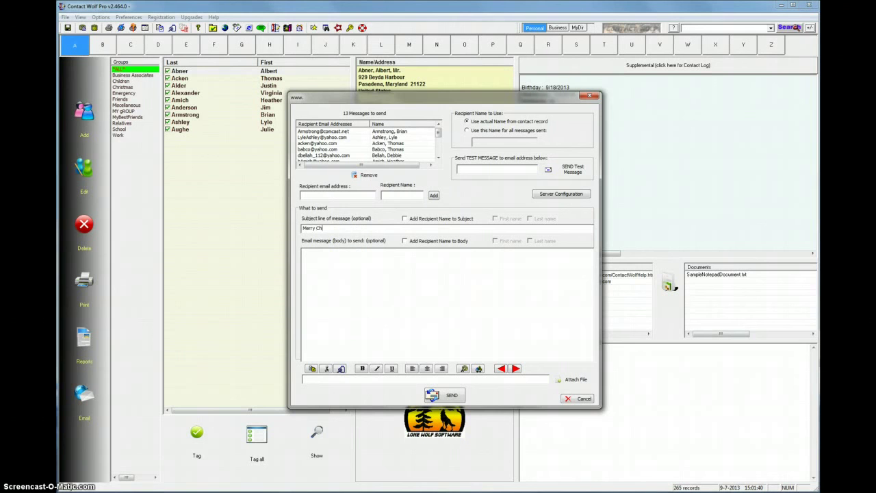
Step: Write 'Happy Holidays!' as the body, remove the stray G, and make it bold
{"action": "left_click", "coordinate": [397, 291]}
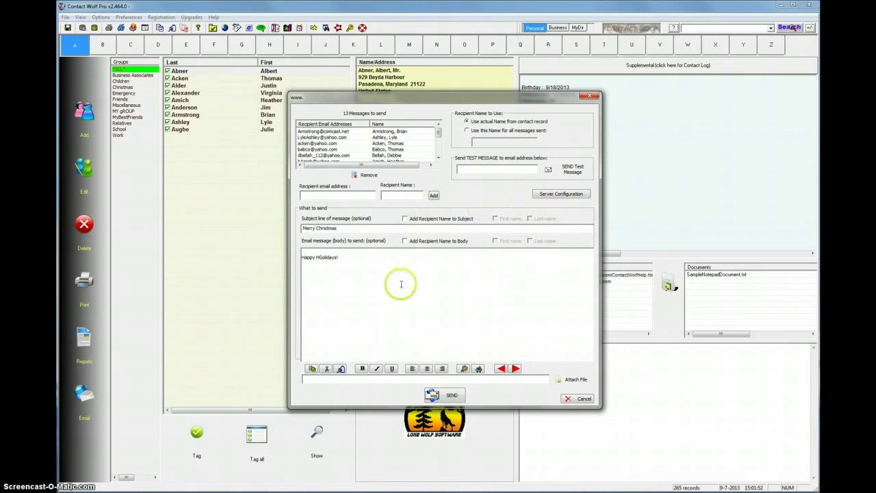
{"action": "left_click", "coordinate": [319, 257]}
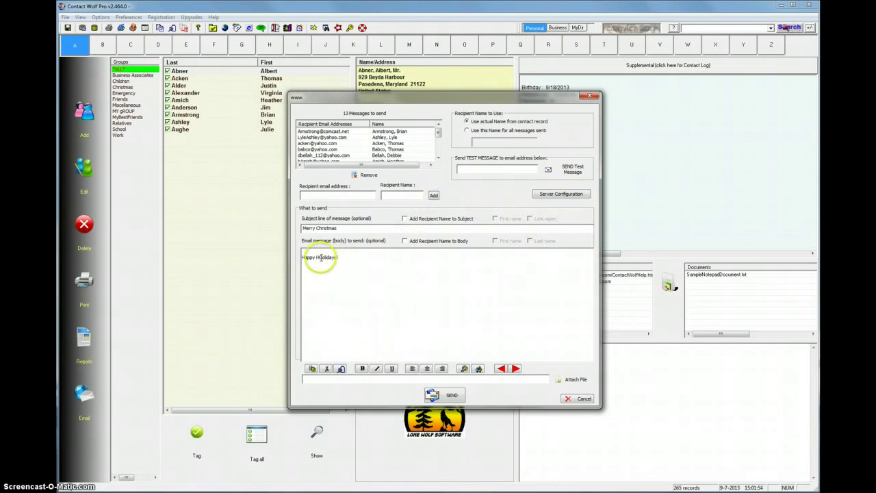
{"action": "key", "text": "Delete"}
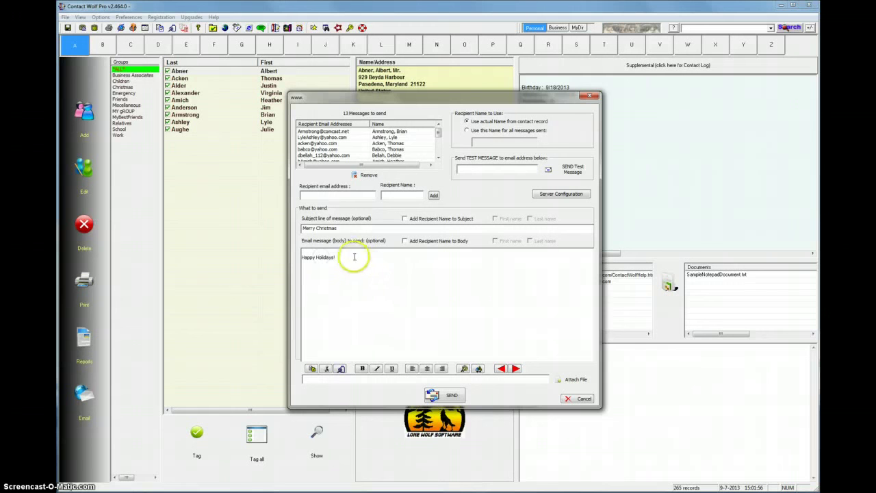
{"action": "left_click_drag", "start_coordinate": [337, 258], "coordinate": [292, 257]}
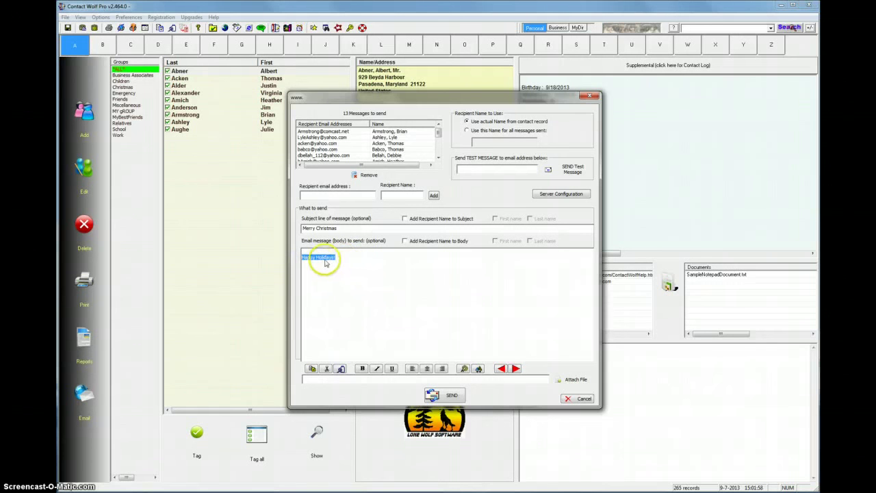
{"action": "left_click", "coordinate": [361, 368]}
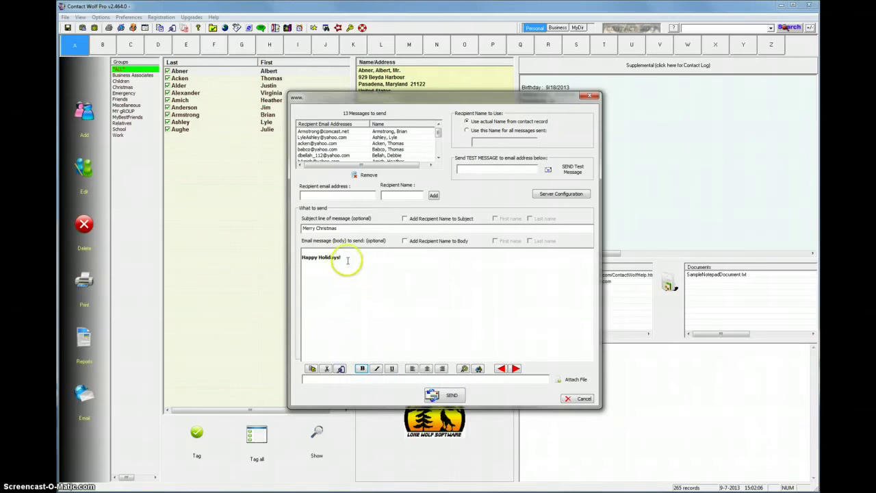
Step: Colour the 'Happy Holidays!' text red and bring up its font settings
{"action": "left_click_drag", "start_coordinate": [342, 257], "coordinate": [301, 256]}
{"action": "left_click", "coordinate": [464, 368]}
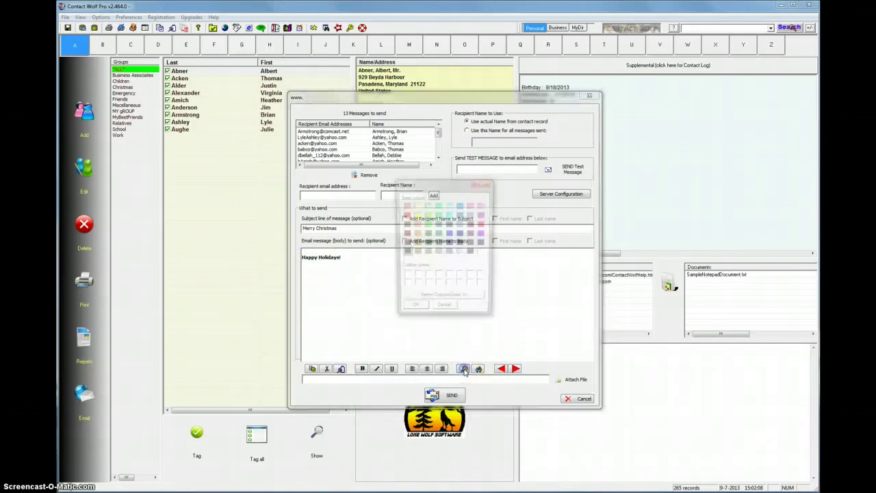
{"action": "left_click", "coordinate": [404, 214]}
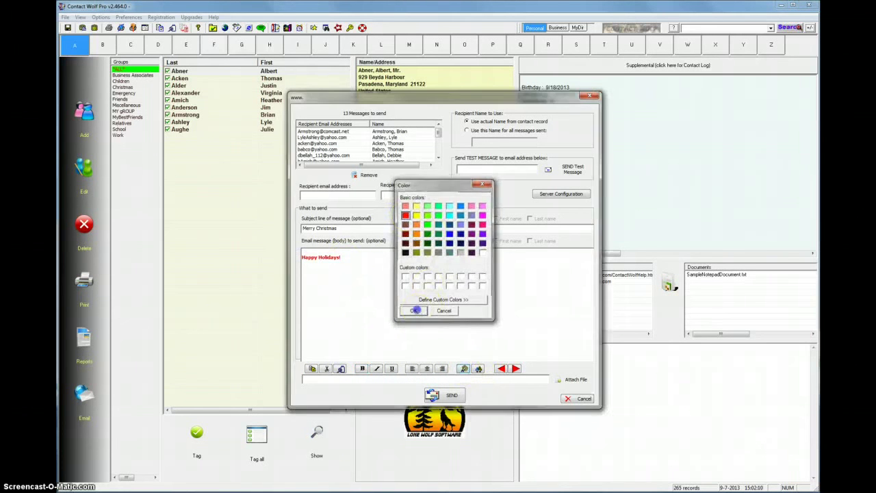
{"action": "left_click", "coordinate": [414, 310]}
{"action": "triple_click", "coordinate": [317, 257]}
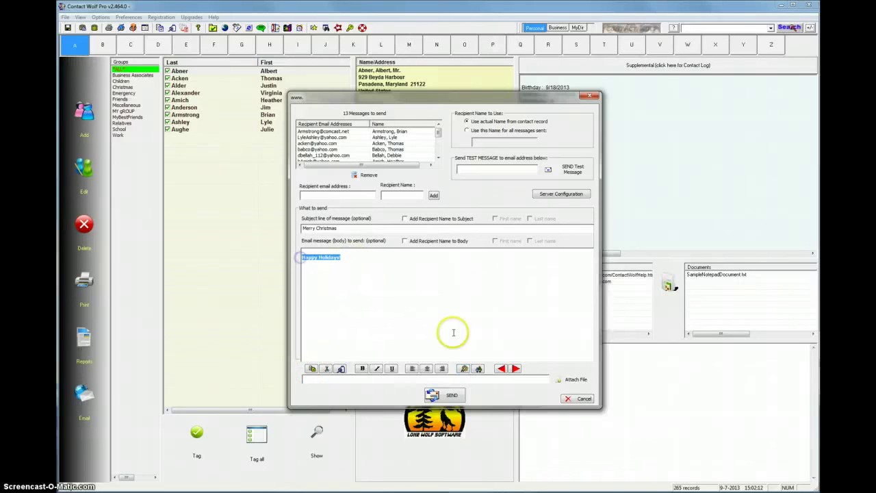
{"action": "left_click", "coordinate": [478, 368]}
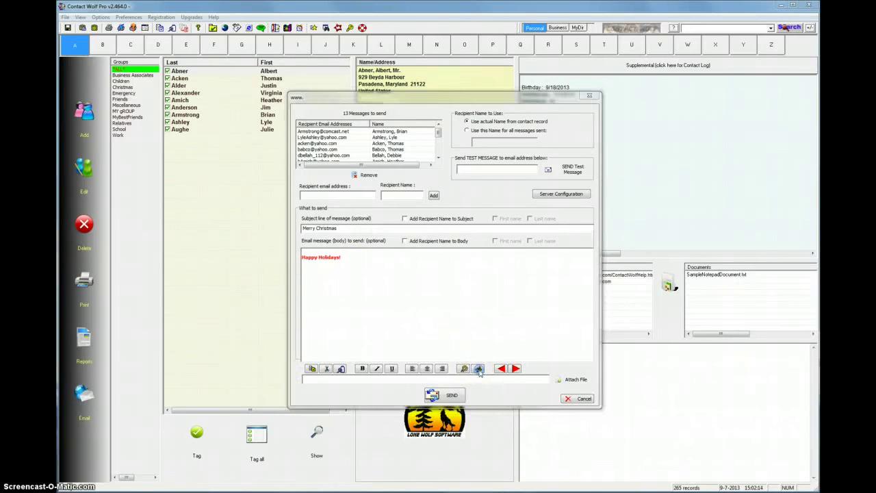
Step: Apply Tahoma Bold Oblique, size 165, to 'Happy Holidays!' and move the email window left
{"action": "left_click", "coordinate": [441, 235]}
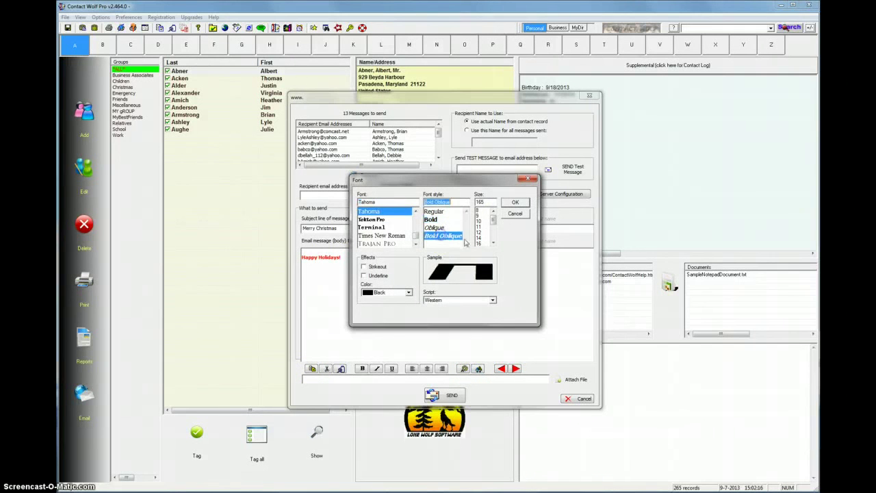
{"action": "left_click", "coordinate": [515, 201]}
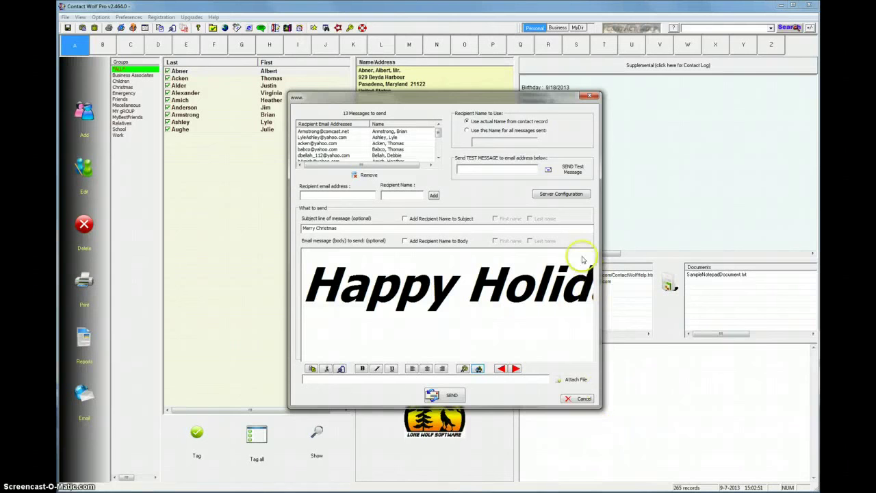
{"action": "left_click_drag", "start_coordinate": [518, 97], "coordinate": [456, 98]}
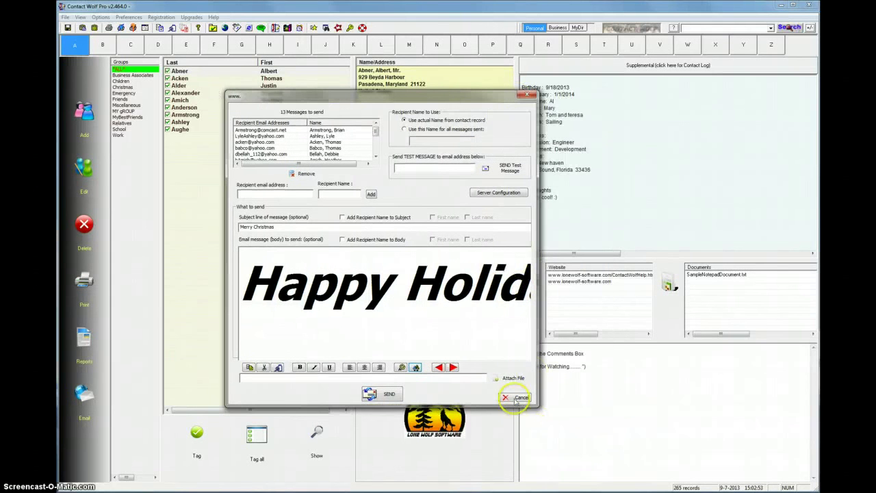